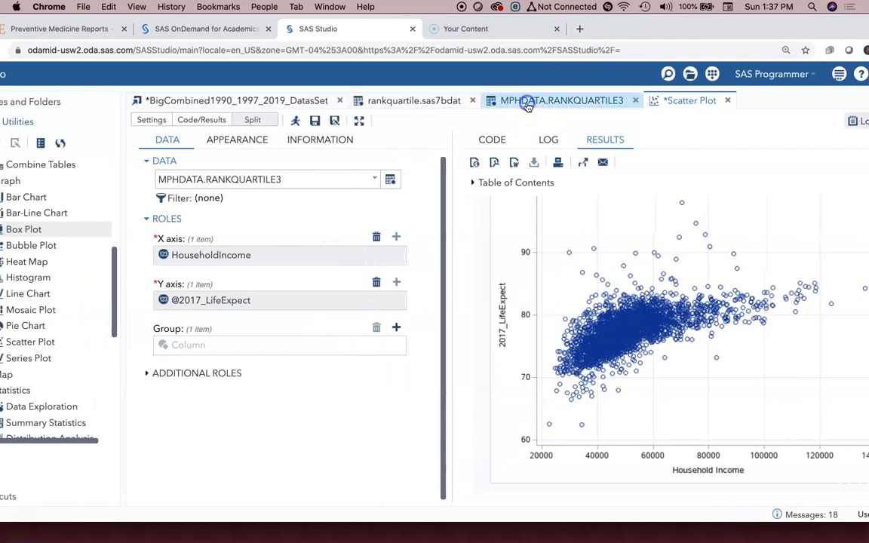
Step: View the MPHDATA.RANKQUARTILE3 table and its rank_HouseholdIncome values from 0 to 6
{"action": "left_click", "coordinate": [528, 106]}
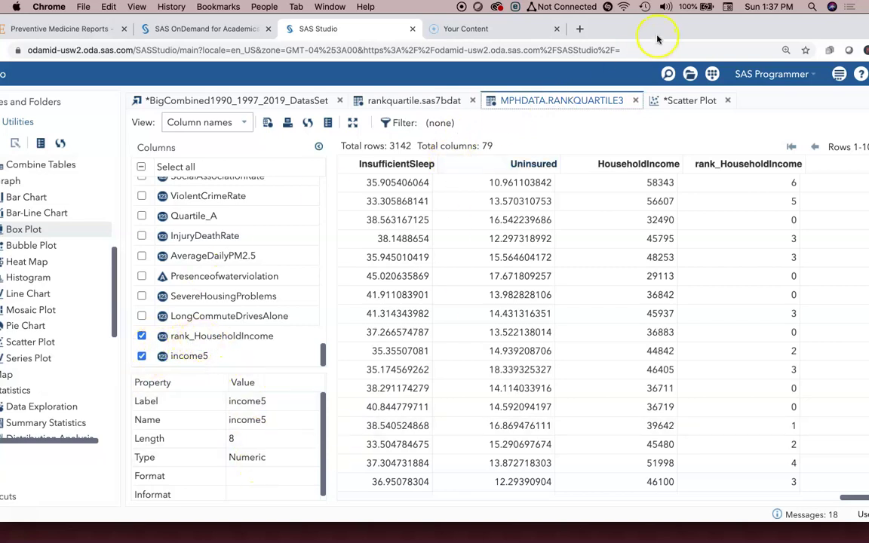
{"action": "left_click_drag", "start_coordinate": [647, 34], "coordinate": [580, 27]}
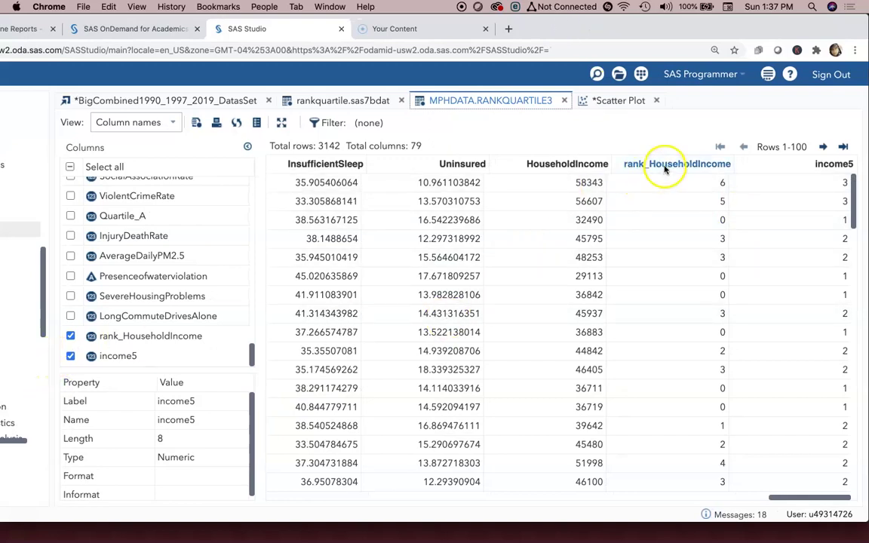
{"action": "scroll", "coordinate": [693, 251], "scroll_direction": "down", "scroll_amount": 15}
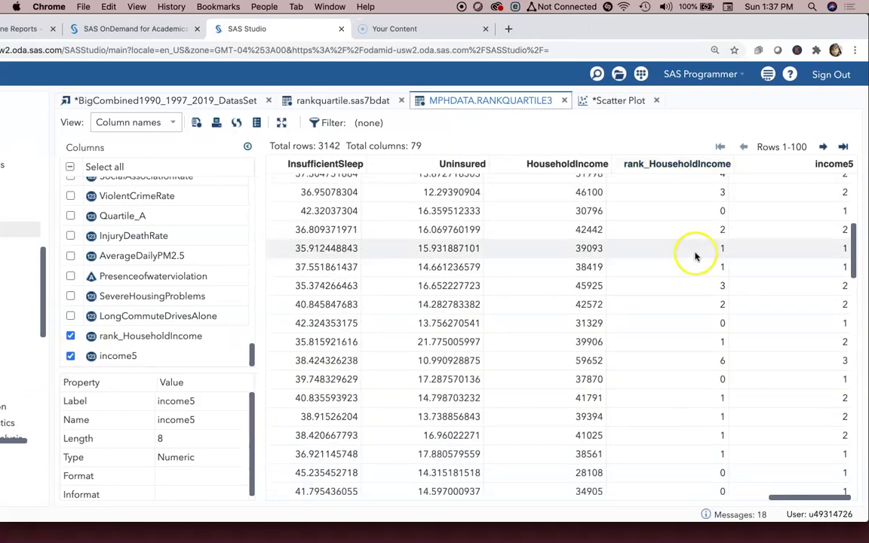
{"action": "scroll", "coordinate": [675, 310], "scroll_direction": "up", "scroll_amount": 15}
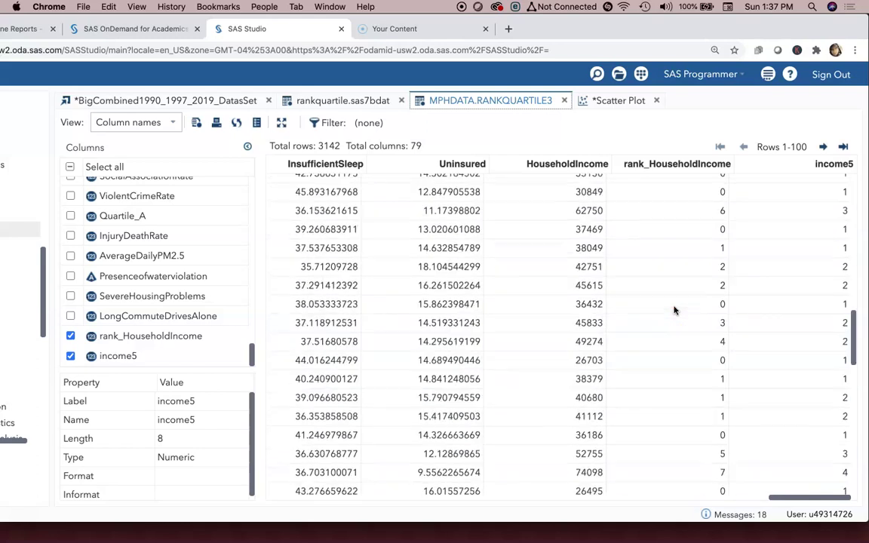
{"action": "scroll", "coordinate": [675, 307], "scroll_direction": "up", "scroll_amount": 3}
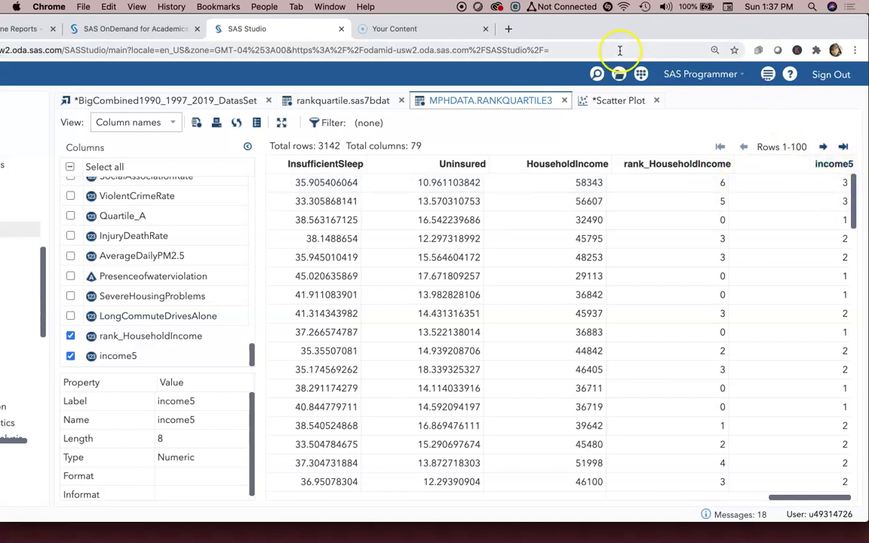
{"action": "left_click_drag", "start_coordinate": [622, 28], "coordinate": [746, 27]}
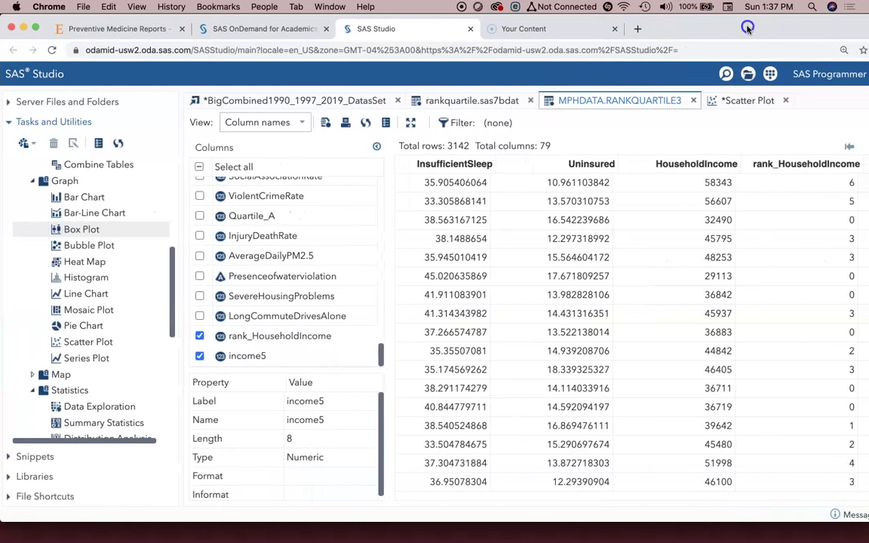
{"action": "left_click", "coordinate": [740, 105]}
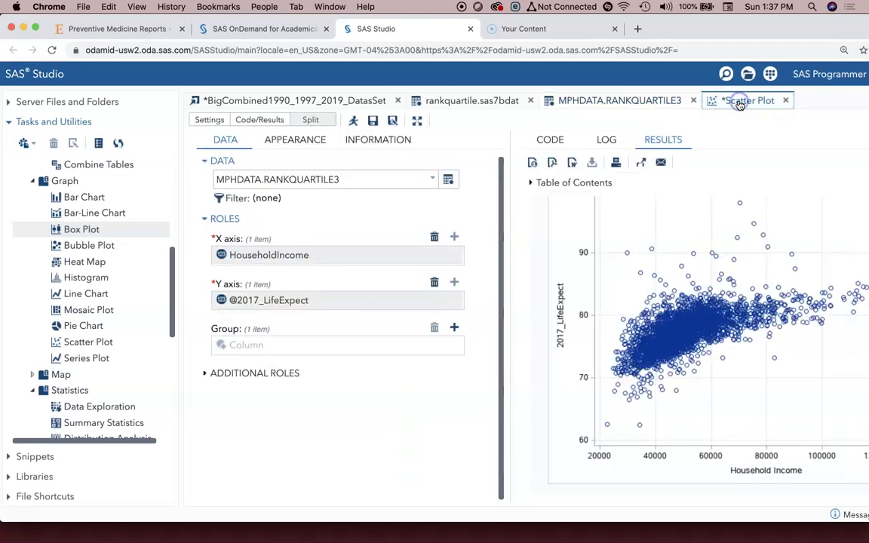
{"action": "key", "text": "ctrl+alt+Left"}
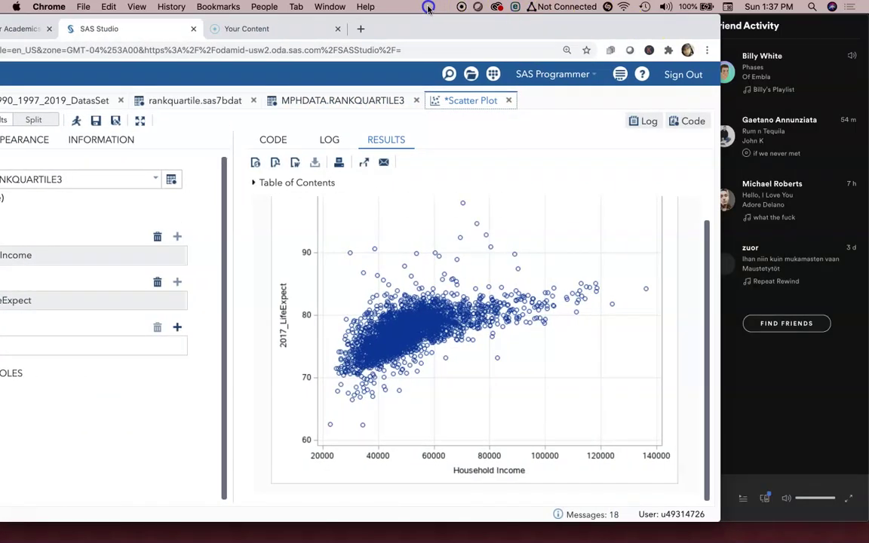
{"action": "scroll", "coordinate": [452, 362], "scroll_direction": "up", "scroll_amount": 1}
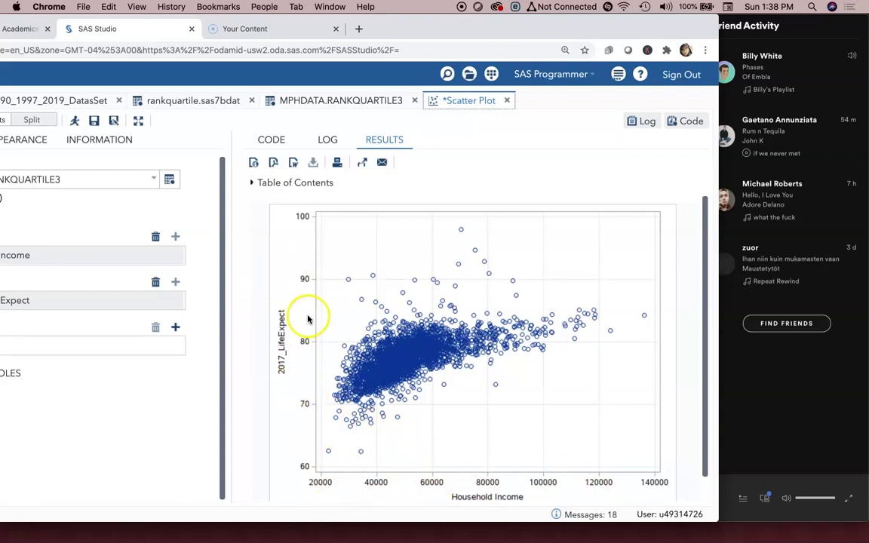
{"action": "left_click_drag", "start_coordinate": [411, 22], "coordinate": [568, 24]}
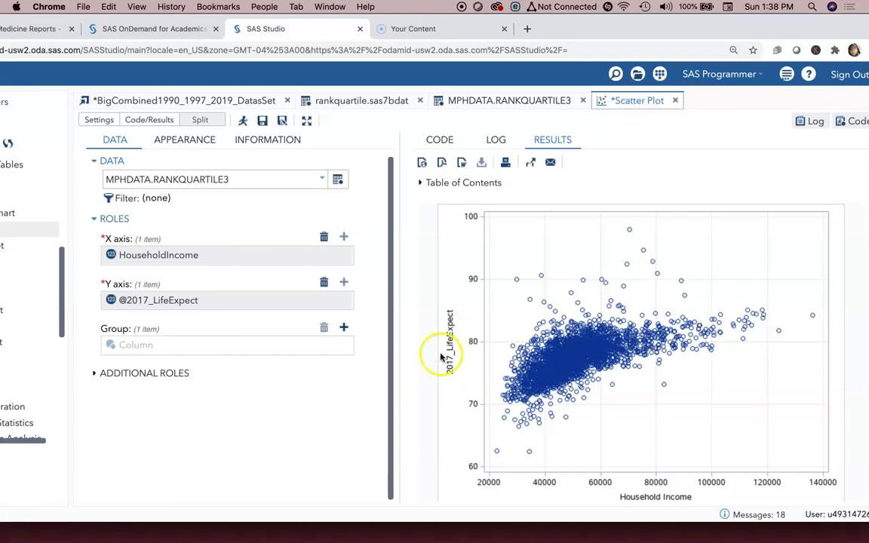
{"action": "left_click_drag", "start_coordinate": [584, 26], "coordinate": [681, 26]}
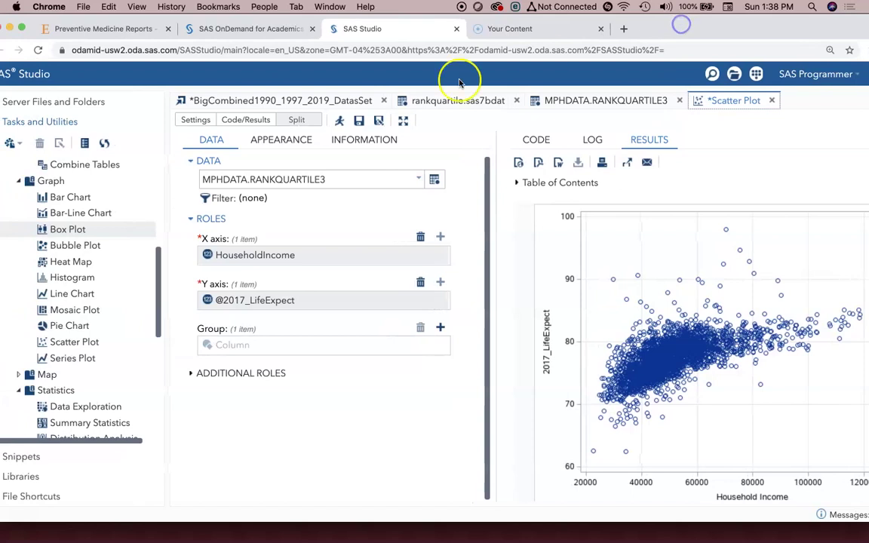
{"action": "double_click", "coordinate": [69, 232]}
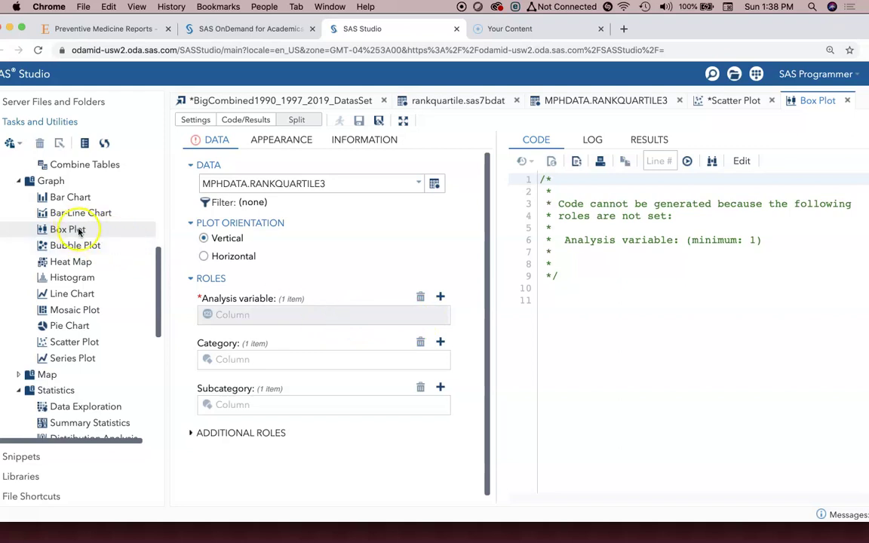
{"action": "left_click", "coordinate": [441, 297]}
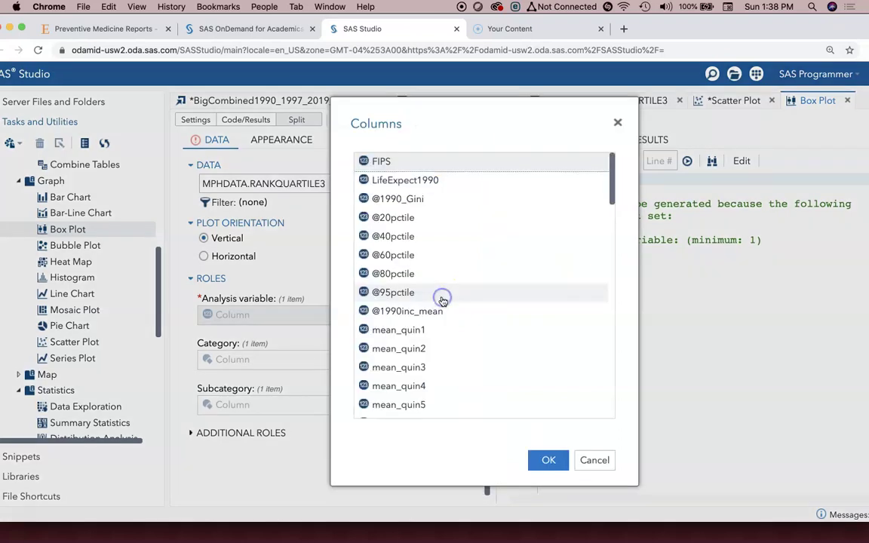
{"action": "scroll", "coordinate": [442, 333], "scroll_direction": "down", "scroll_amount": 8}
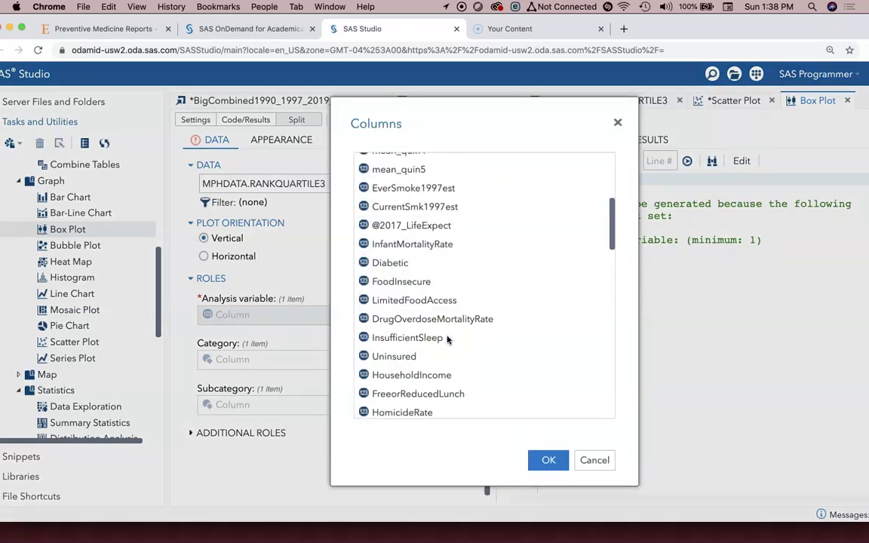
{"action": "double_click", "coordinate": [411, 225]}
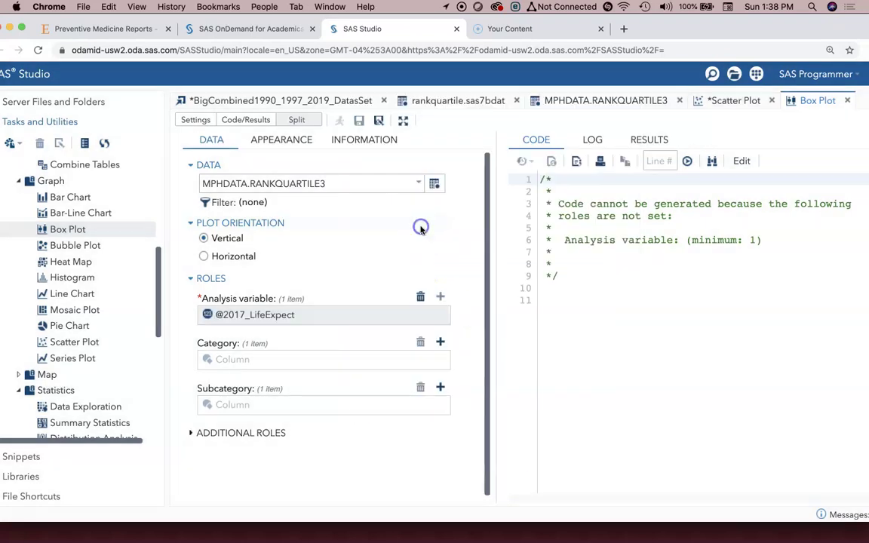
Step: Add rank_HouseholdIncome as the box plot category and select the generated vbox code
{"action": "left_click", "coordinate": [440, 342]}
{"action": "scroll", "coordinate": [440, 346], "scroll_direction": "down", "scroll_amount": 15}
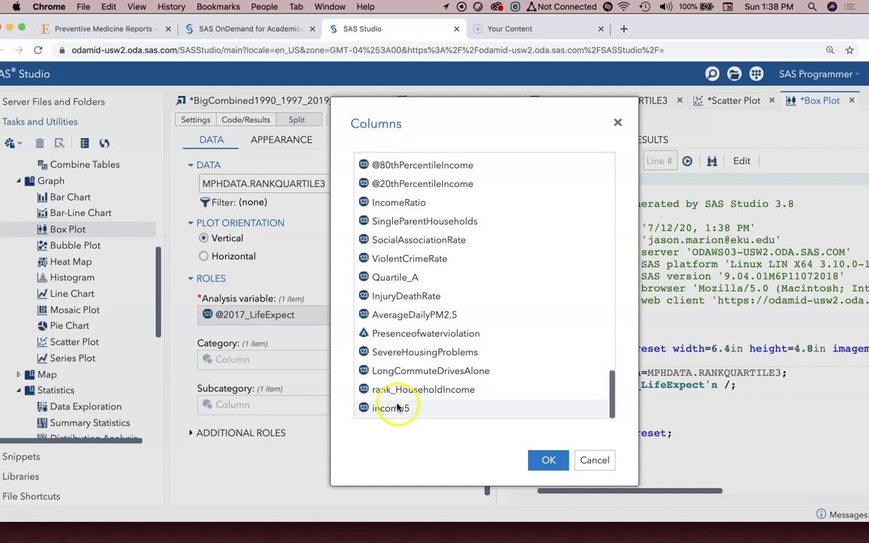
{"action": "left_click", "coordinate": [413, 391]}
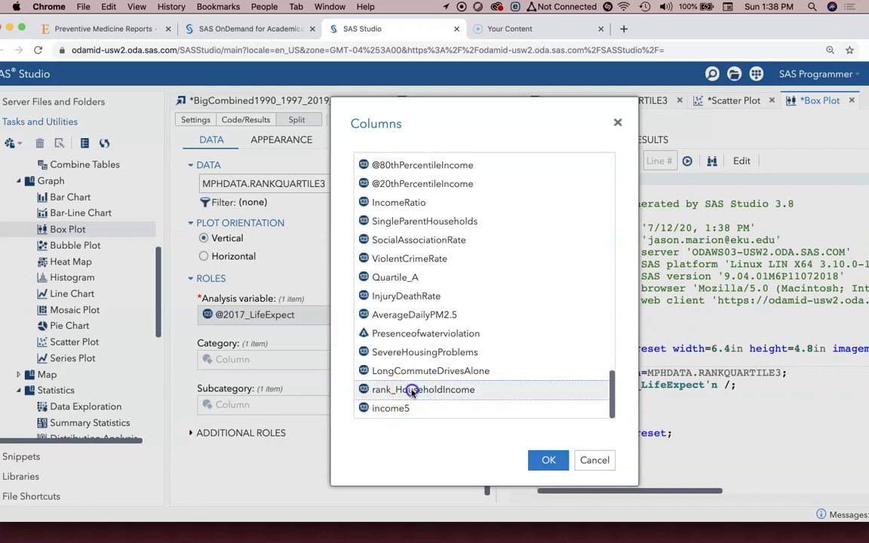
{"action": "double_click", "coordinate": [413, 391]}
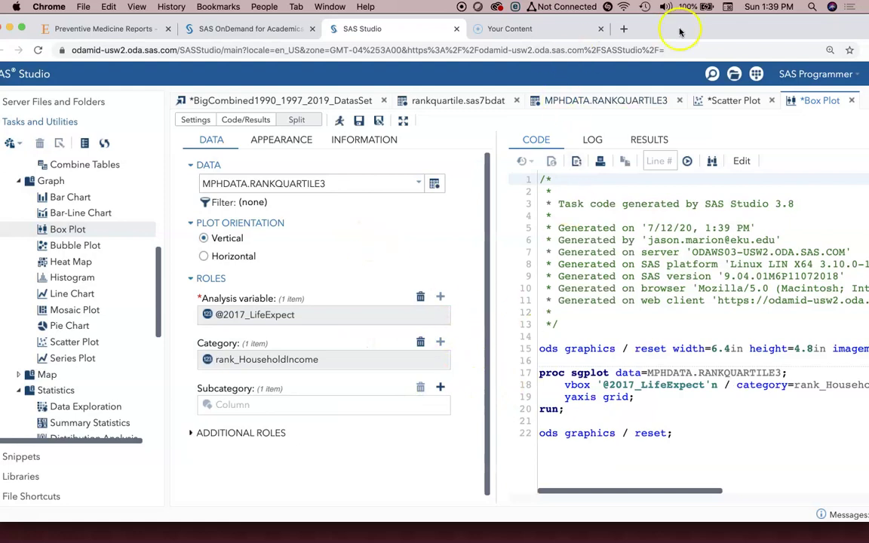
{"action": "left_click_drag", "start_coordinate": [669, 29], "coordinate": [533, 59]}
{"action": "left_click_drag", "start_coordinate": [539, 436], "coordinate": [373, 352]}
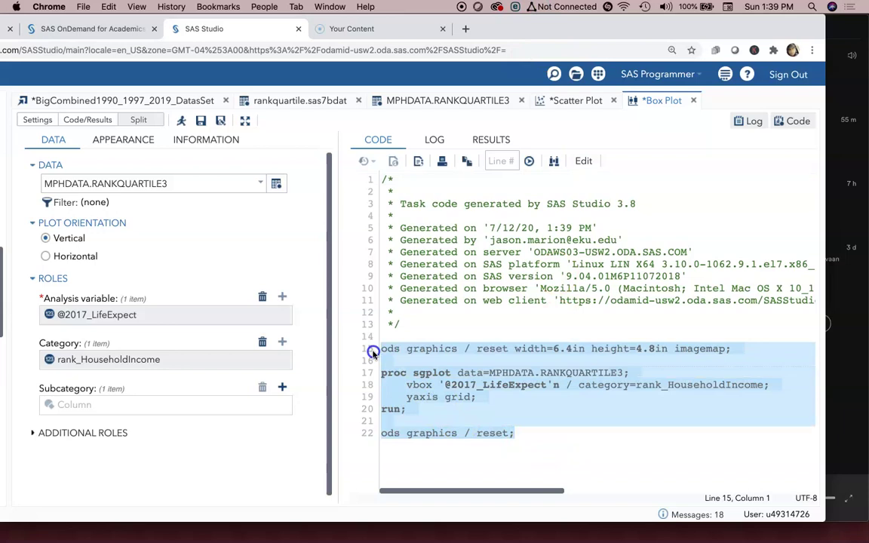
{"action": "left_click", "coordinate": [547, 384]}
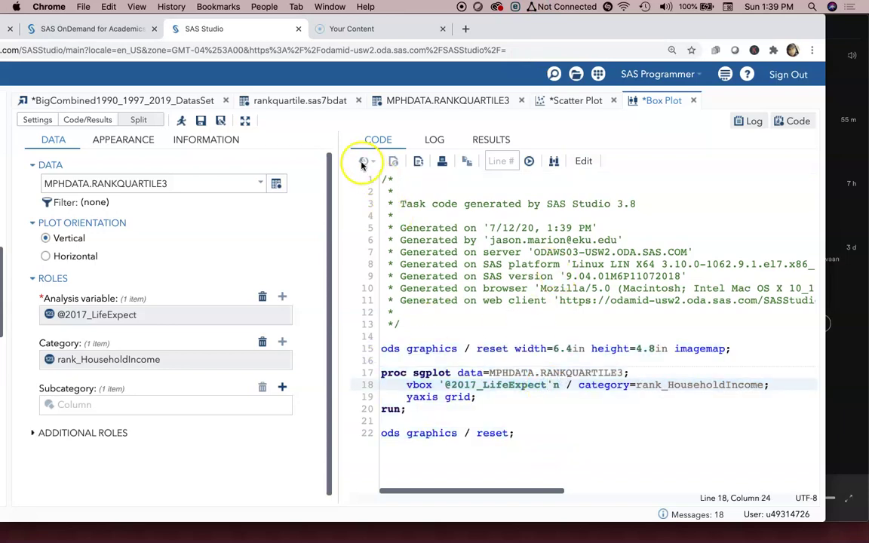
{"action": "left_click", "coordinate": [181, 121]}
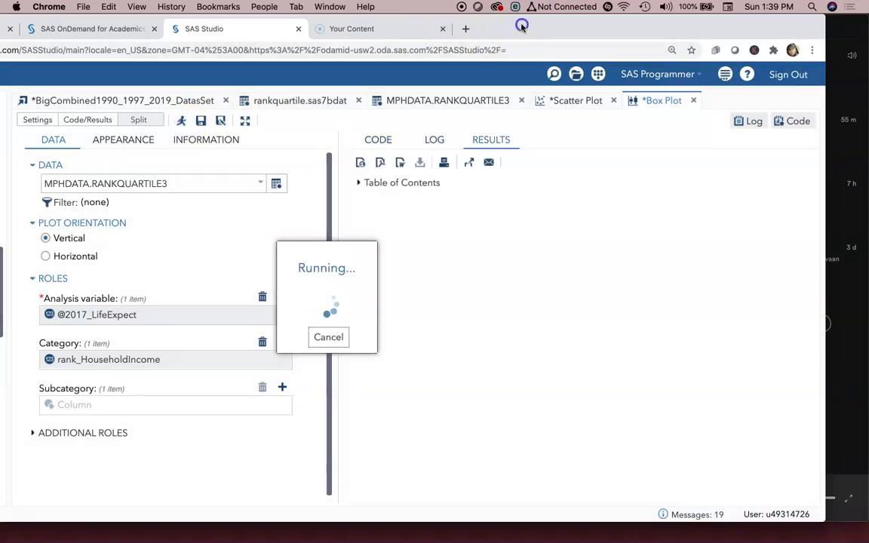
{"action": "left_click_drag", "start_coordinate": [521, 27], "coordinate": [342, 26]}
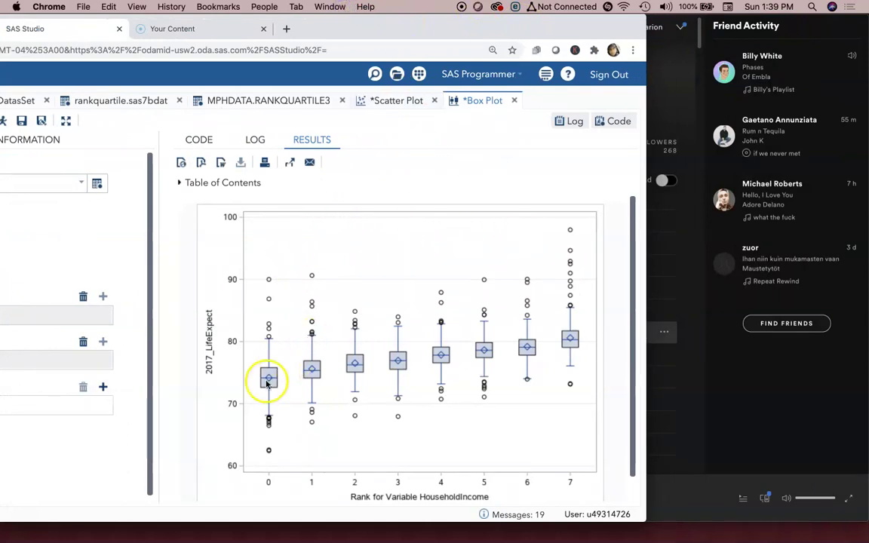
{"action": "left_click", "coordinate": [566, 347]}
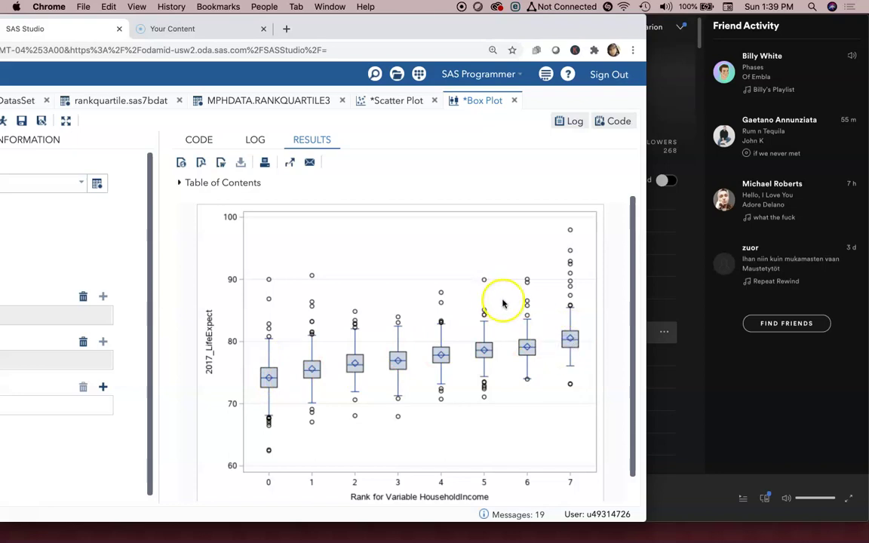
{"action": "left_click", "coordinate": [575, 344]}
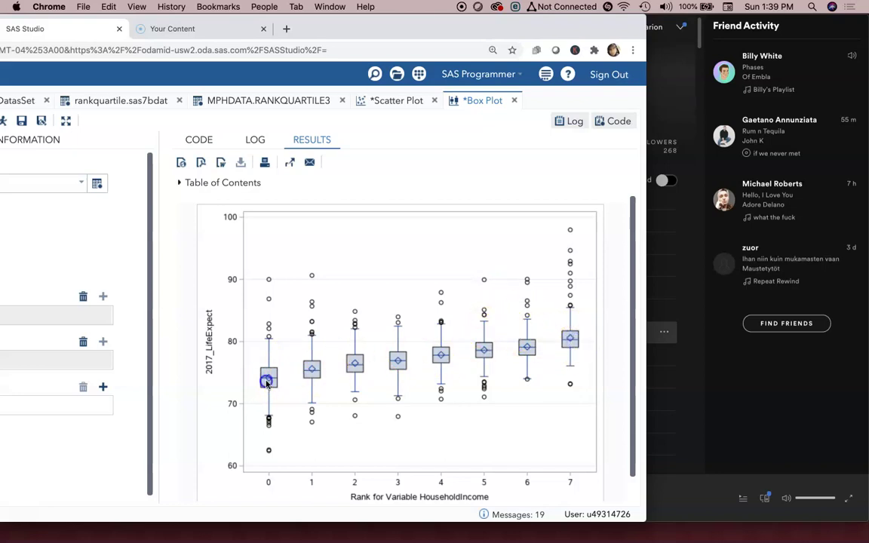
{"action": "left_click_drag", "start_coordinate": [481, 29], "coordinate": [532, 25]}
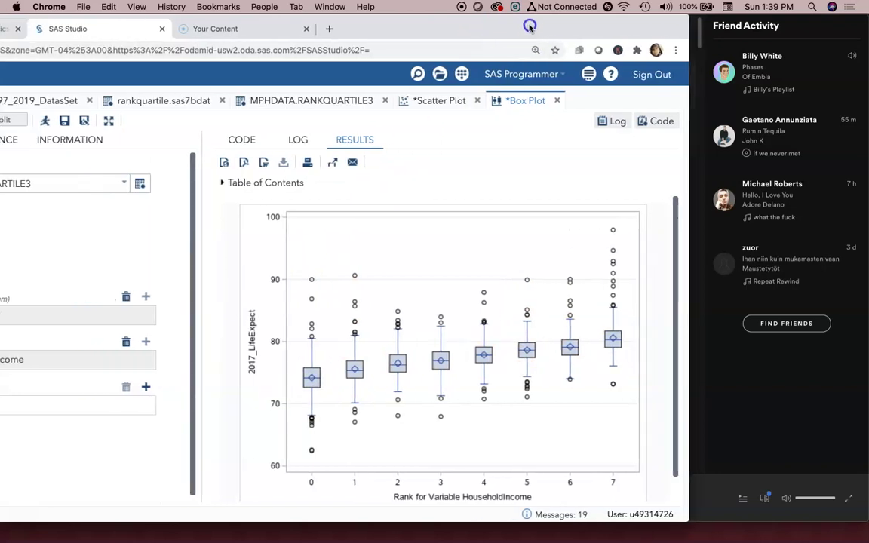
{"action": "scroll", "coordinate": [528, 354], "scroll_direction": "down", "scroll_amount": 1}
{"action": "left_click", "coordinate": [318, 351]}
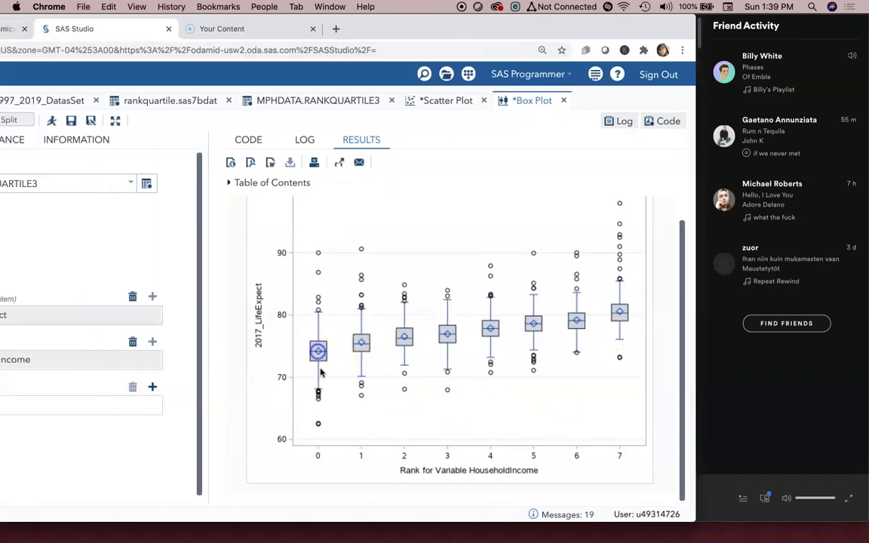
{"action": "left_click_drag", "start_coordinate": [483, 19], "coordinate": [593, 15]}
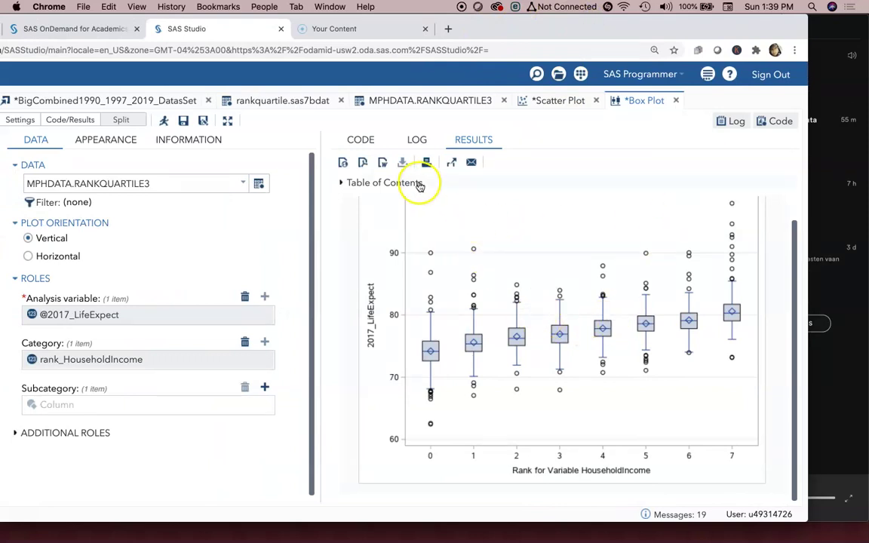
{"action": "left_click", "coordinate": [434, 358]}
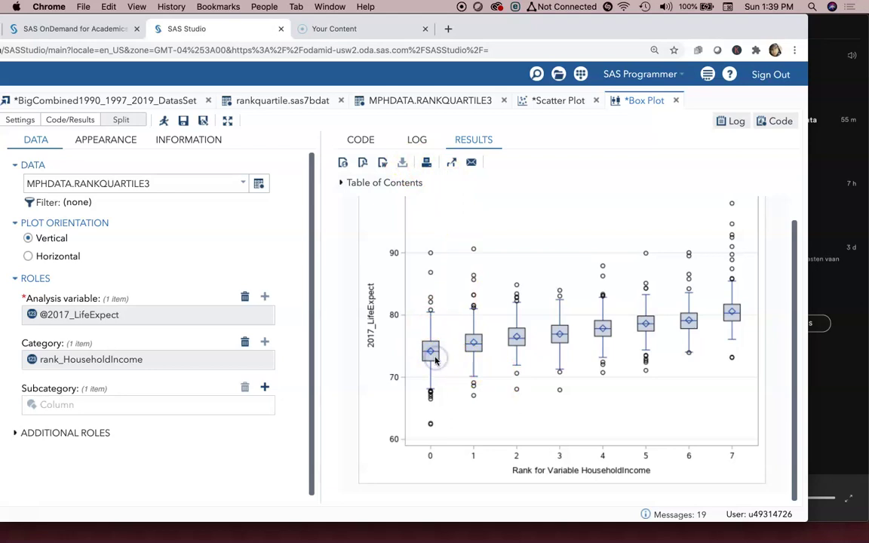
Step: Open the box plot results in a separate 'Results: Box Plot' browser tab
{"action": "left_click", "coordinate": [451, 163]}
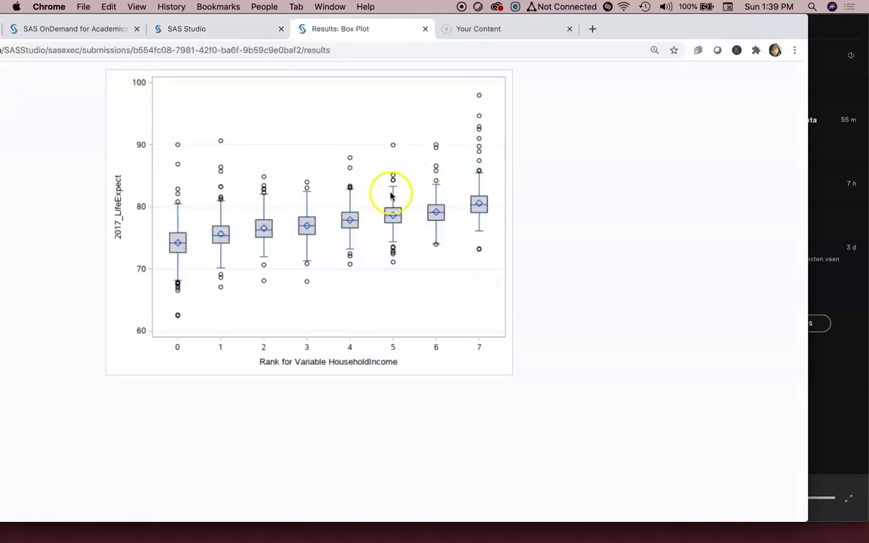
{"action": "left_click", "coordinate": [333, 224]}
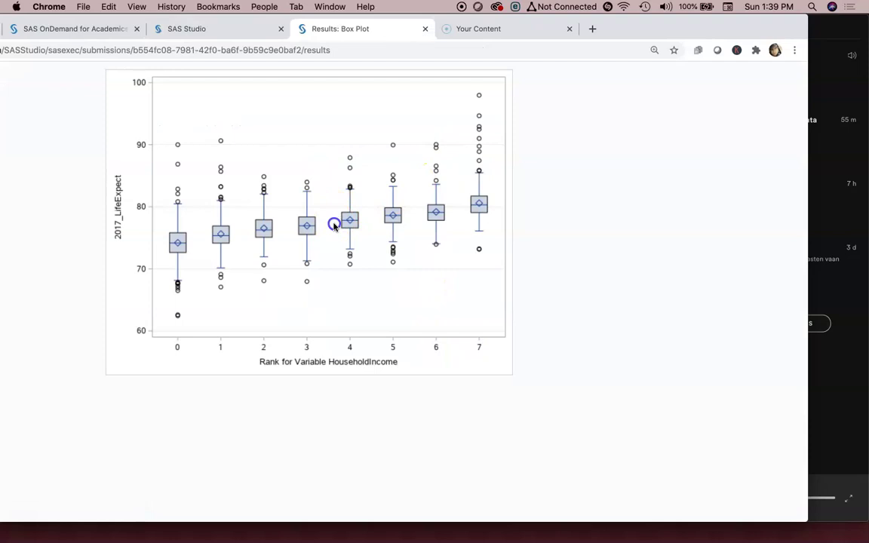
{"action": "left_click", "coordinate": [424, 28]}
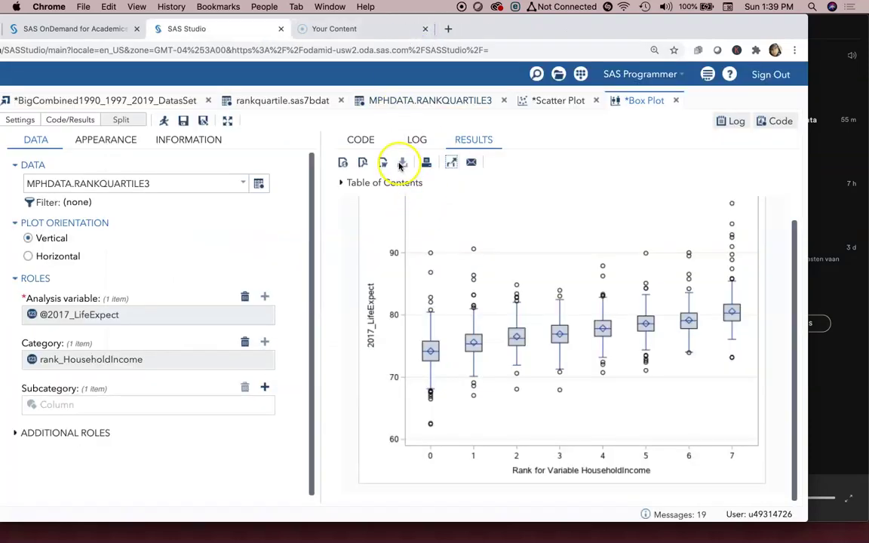
{"action": "left_click", "coordinate": [450, 161]}
Step: Check the box plot image options, then return to the SAS Studio Box Plot task
{"action": "right_click", "coordinate": [356, 165]}
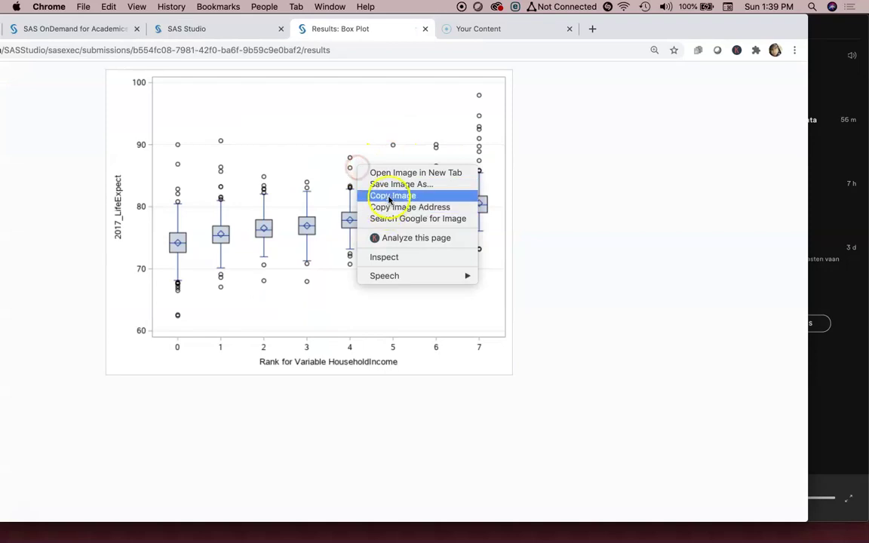
{"action": "left_click", "coordinate": [236, 39]}
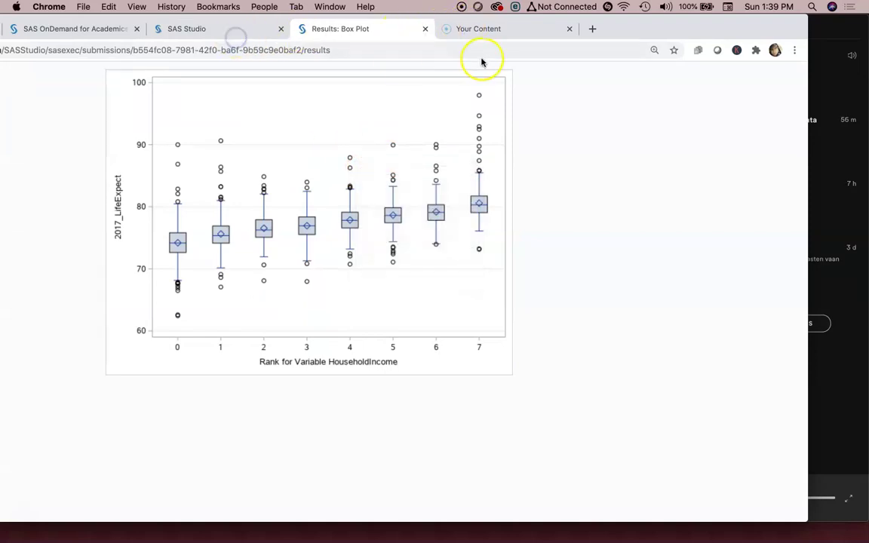
{"action": "left_click", "coordinate": [227, 30]}
{"action": "left_click", "coordinate": [633, 39]}
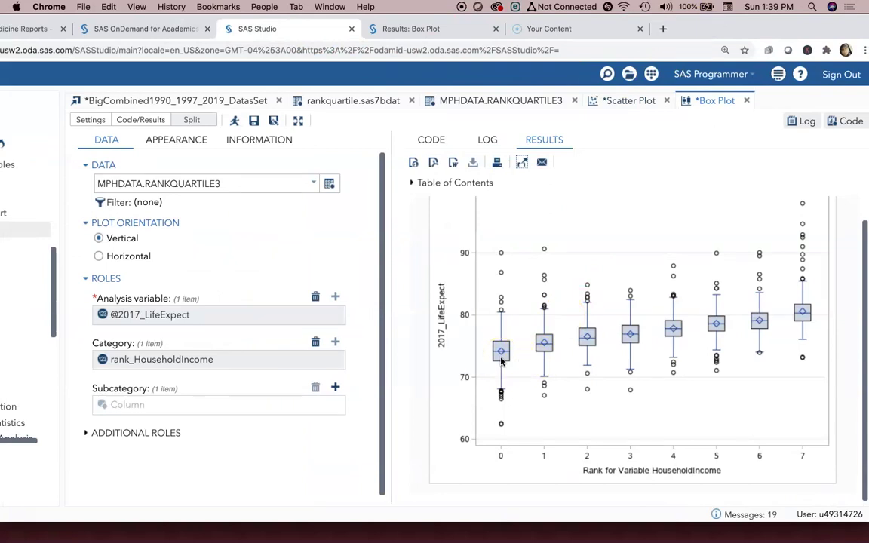
{"action": "mouse_move", "coordinate": [502, 362]}
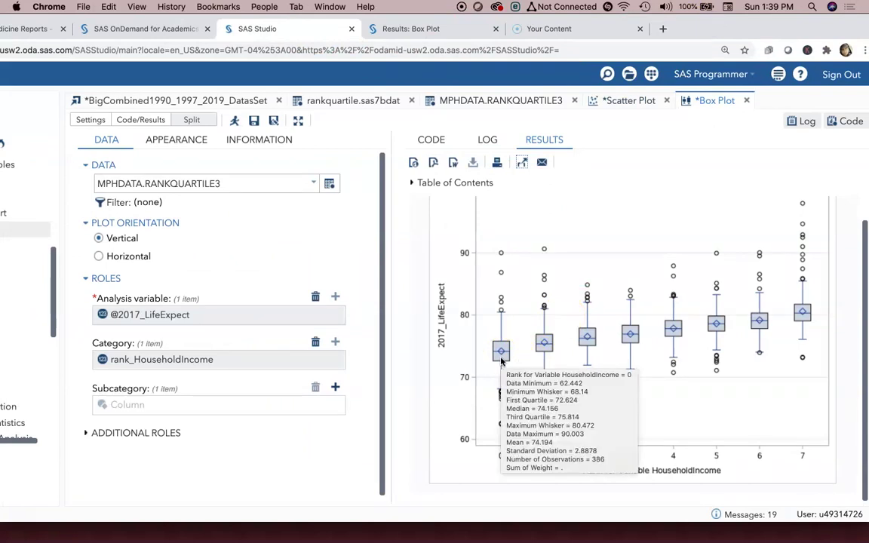
{"action": "left_click", "coordinate": [501, 361]}
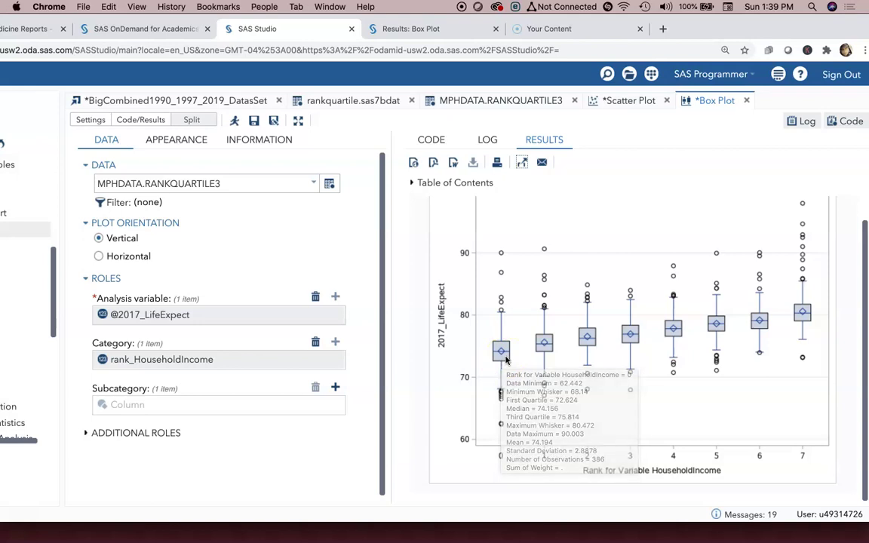
{"action": "left_click", "coordinate": [507, 361]}
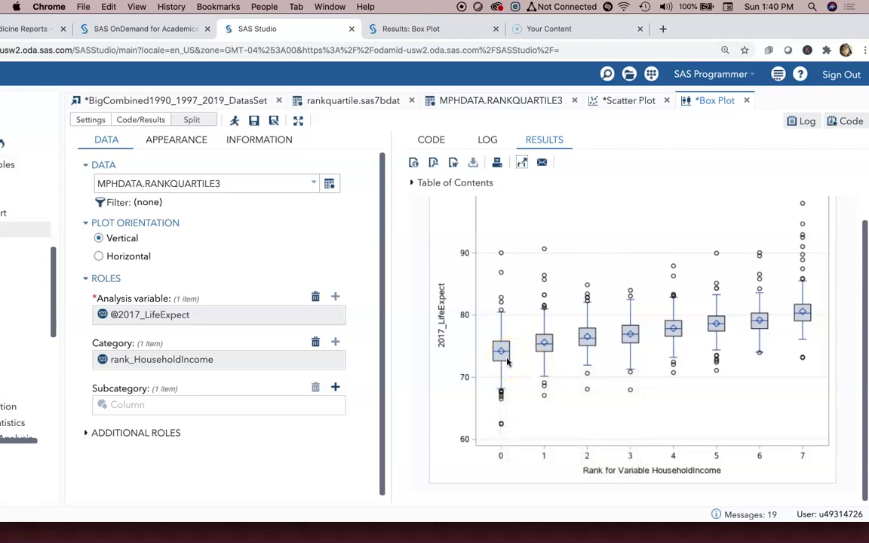
{"action": "left_click", "coordinate": [504, 361]}
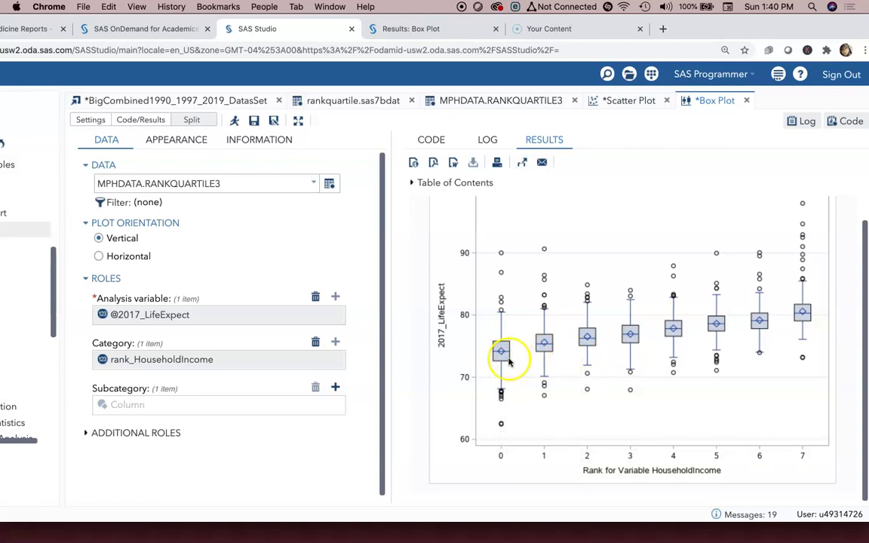
{"action": "mouse_move", "coordinate": [505, 362]}
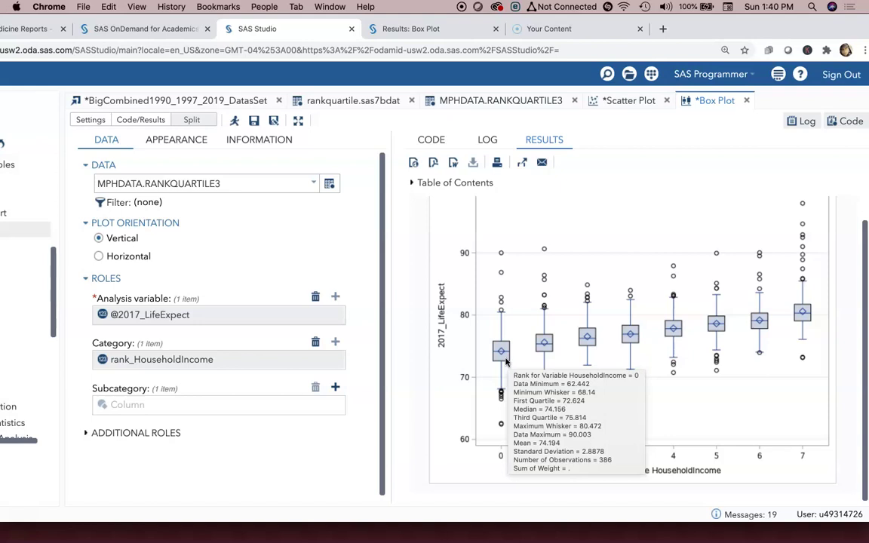
{"action": "left_click_drag", "start_coordinate": [506, 350], "coordinate": [501, 316]}
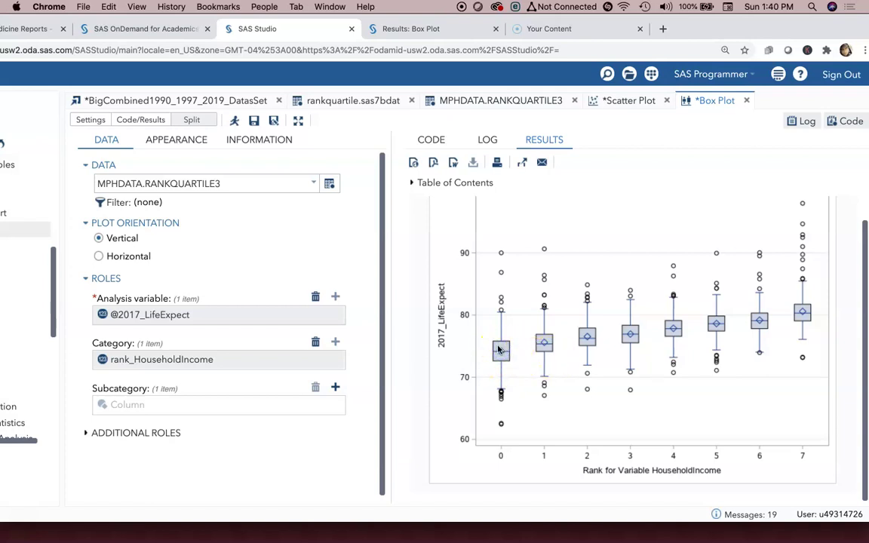
{"action": "mouse_move", "coordinate": [498, 349]}
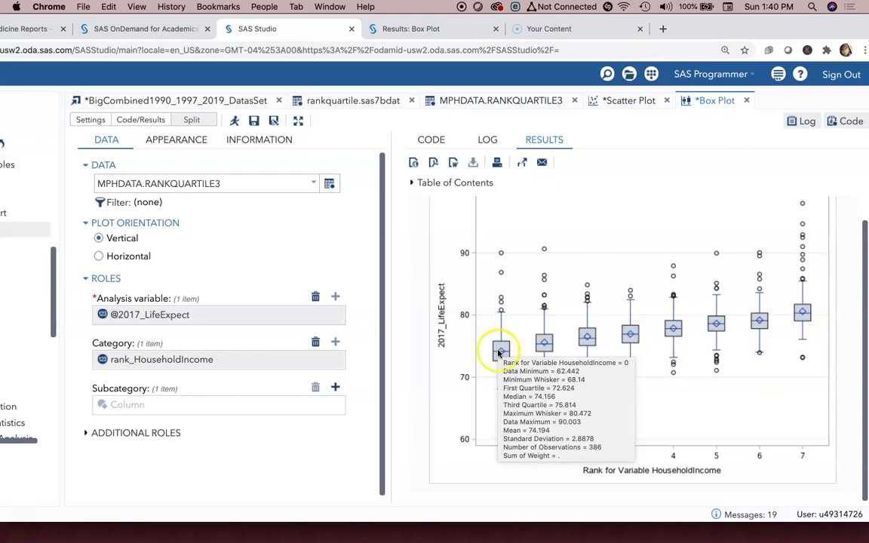
{"action": "left_click", "coordinate": [491, 360]}
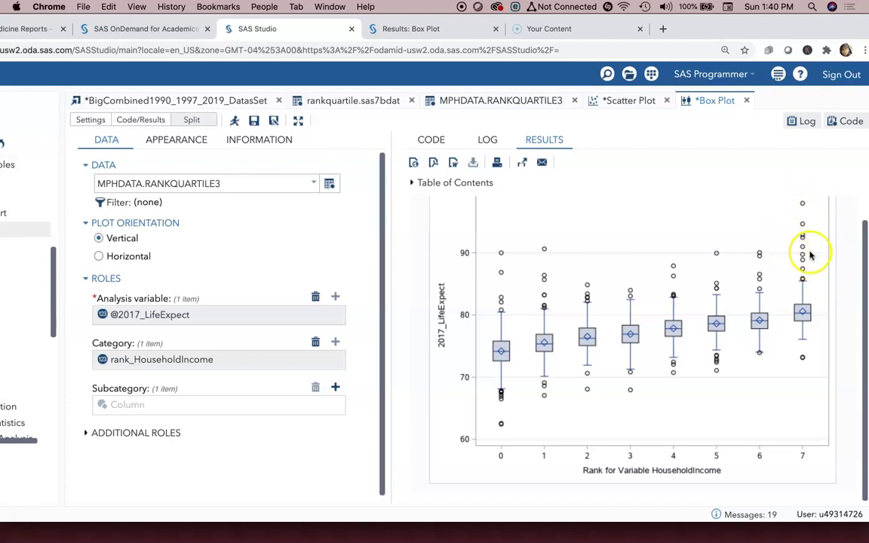
{"action": "scroll", "coordinate": [797, 263], "scroll_direction": "up", "scroll_amount": 2}
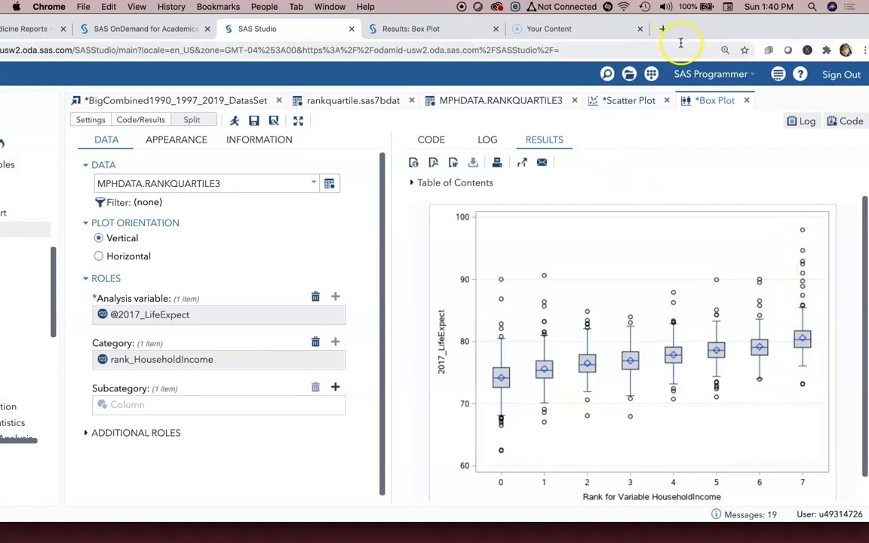
Step: Shift the browser window right to reveal the Tasks and Utilities > Graph list
{"action": "left_click_drag", "start_coordinate": [690, 30], "coordinate": [811, 27]}
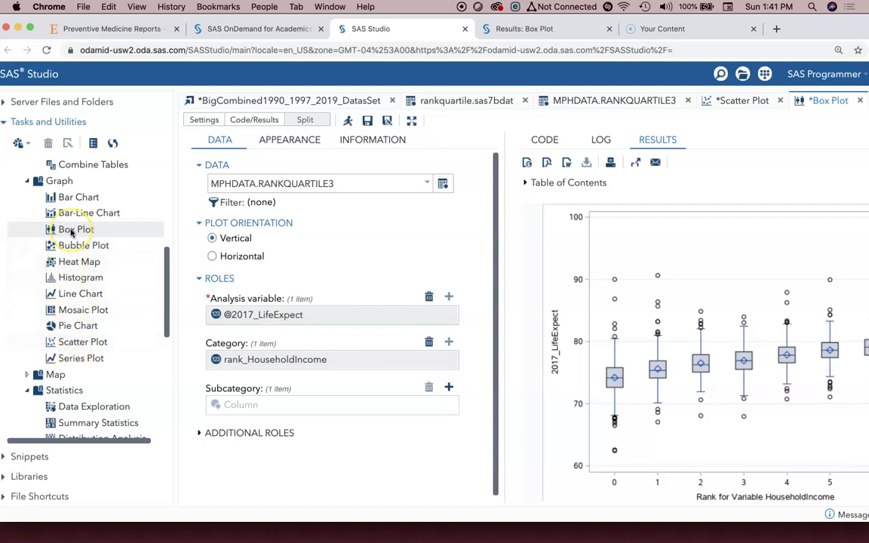
{"action": "left_click", "coordinate": [79, 278]}
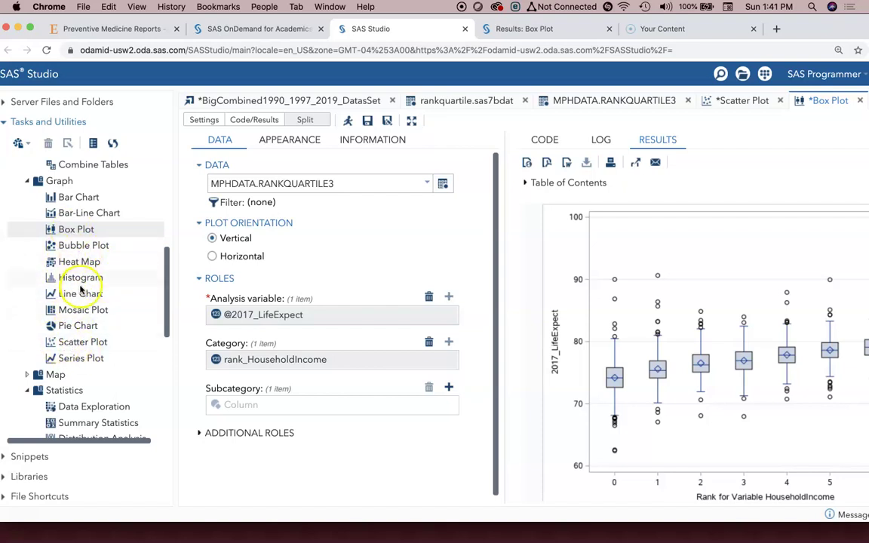
Step: Launch Graph > Bubble Plot, then Graph > Heat Map, for MPHDATA.RANKQUARTILE3
{"action": "double_click", "coordinate": [53, 248]}
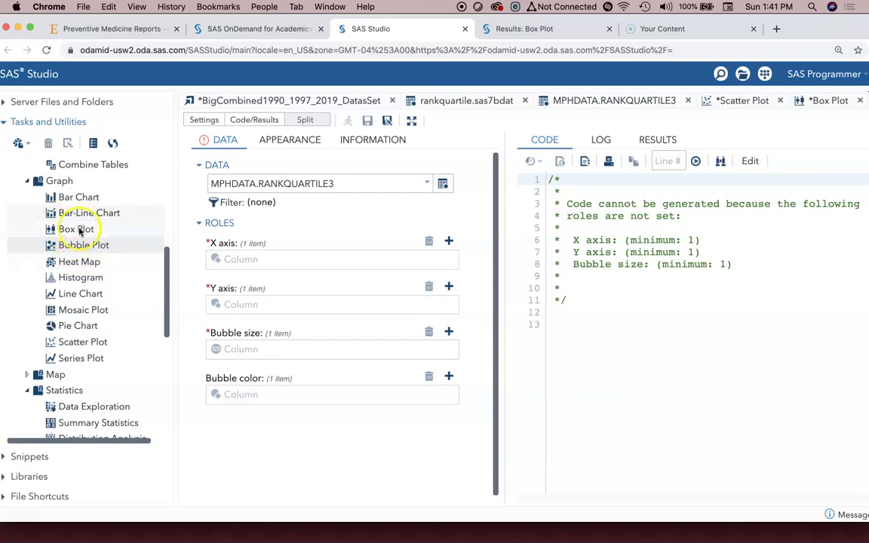
{"action": "double_click", "coordinate": [68, 261]}
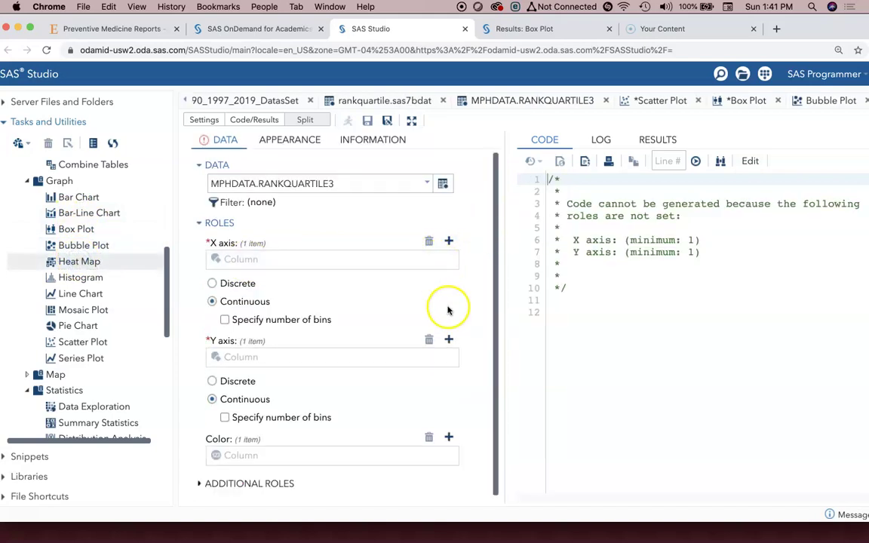
{"action": "scroll", "coordinate": [449, 306], "scroll_direction": "down", "scroll_amount": 1}
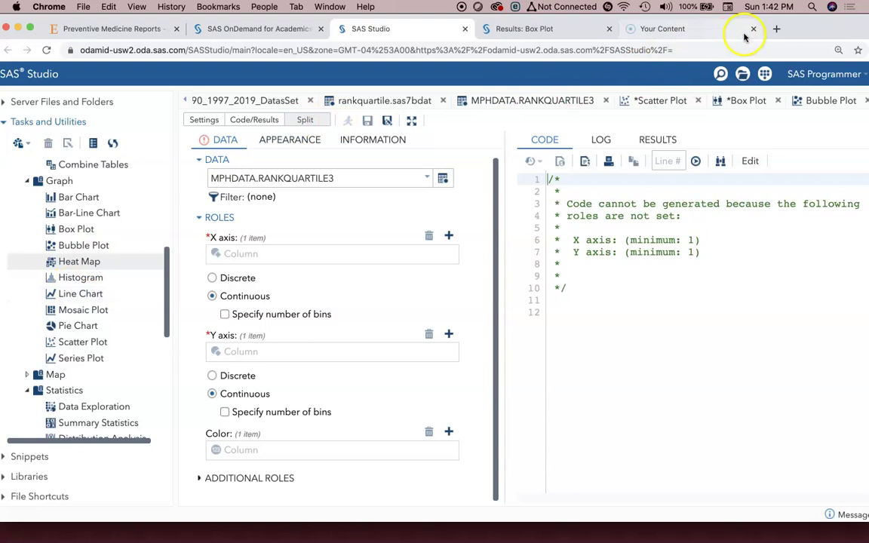
{"action": "left_click_drag", "start_coordinate": [796, 28], "coordinate": [825, 28]}
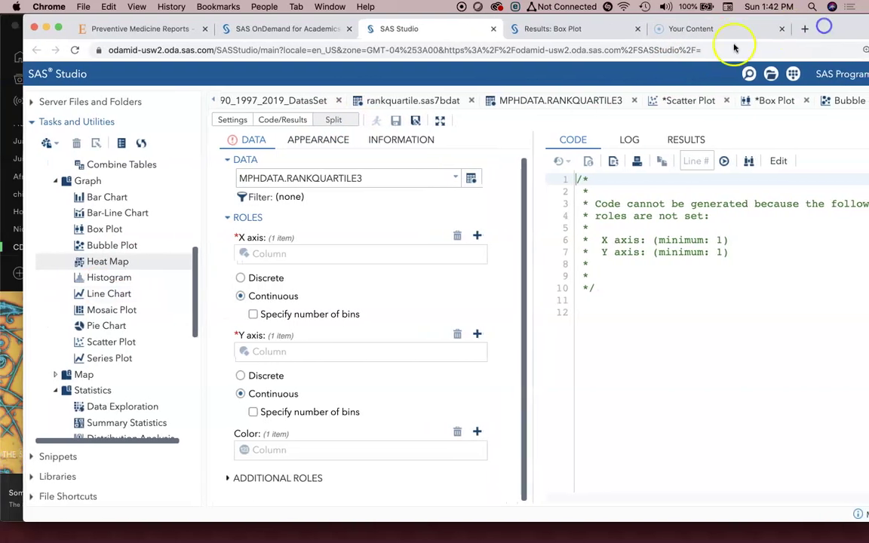